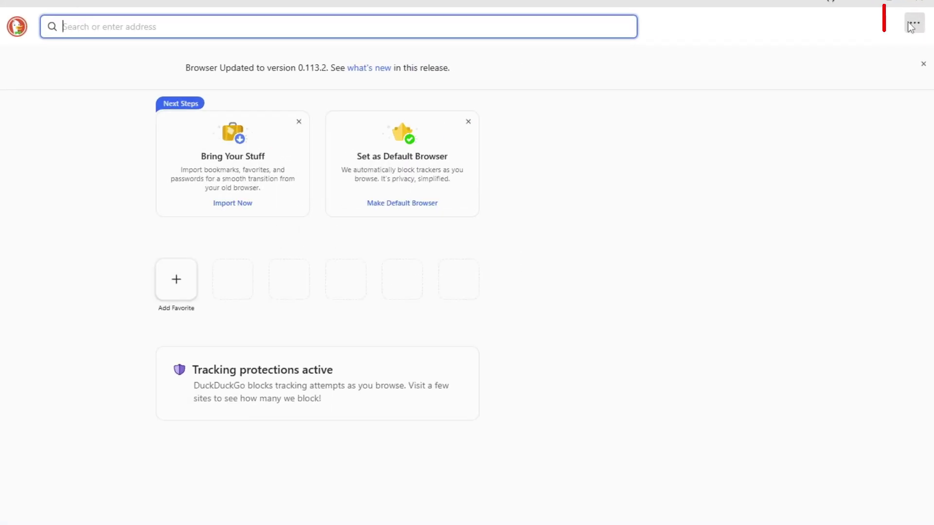
Open the browser's main menu to show the Email Protection submenu with Enable Email Protection.
click(912, 26)
mouse_move(800, 270)
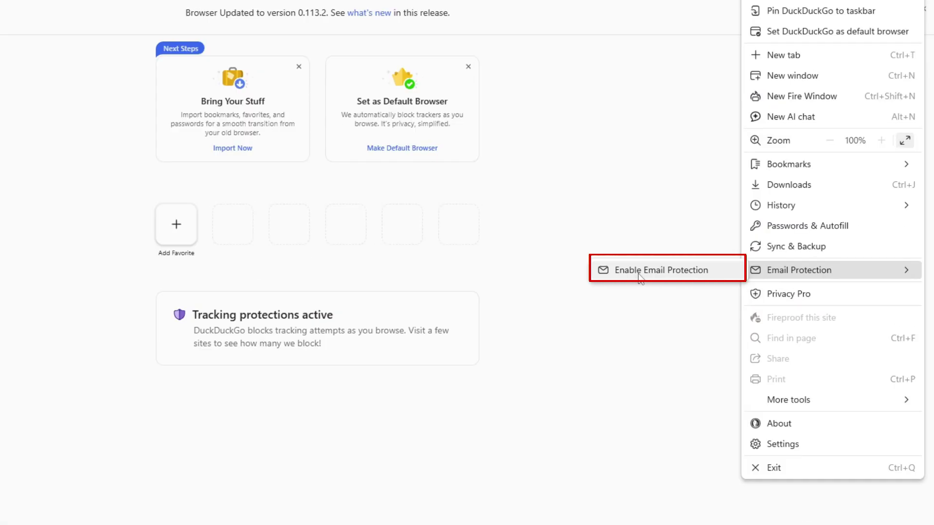
Enable Email Protection and move through the welcome and terms screens to Choose your Duck Address.
click(640, 272)
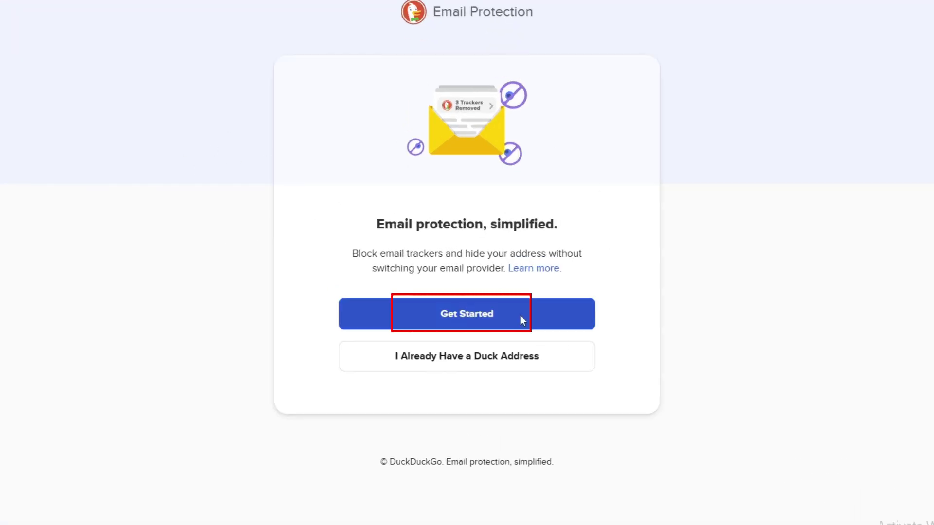
click(520, 315)
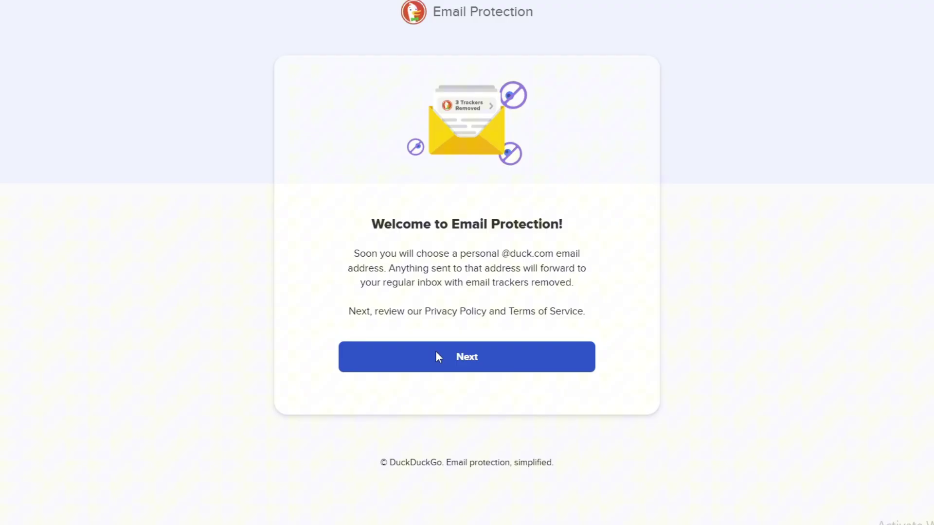
click(436, 356)
click(432, 445)
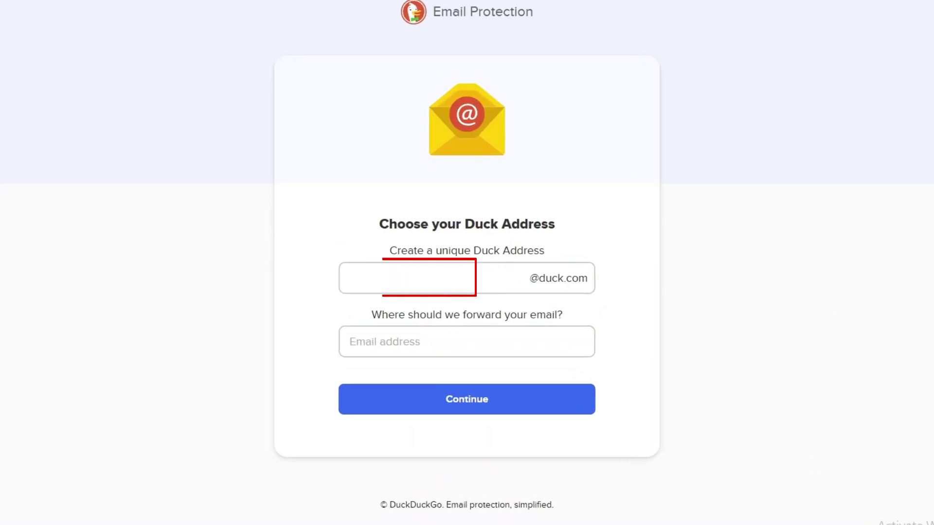
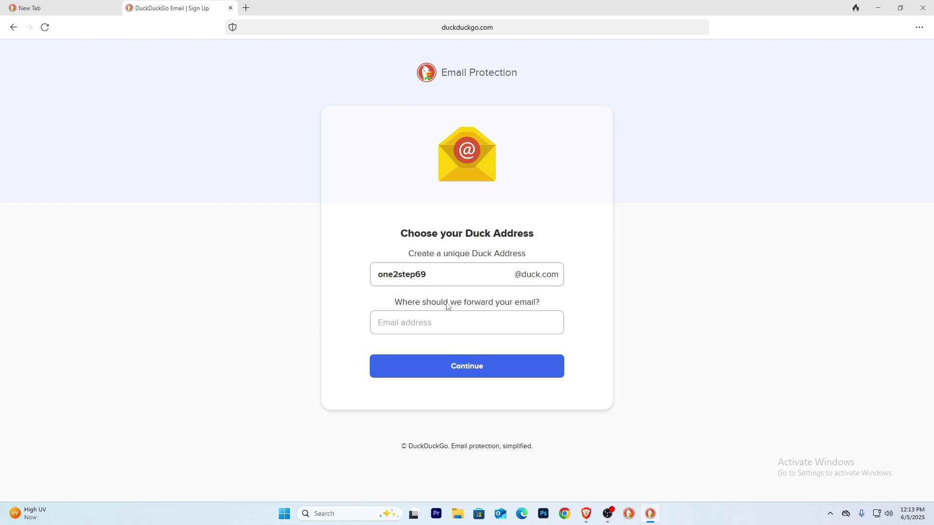
click(484, 326)
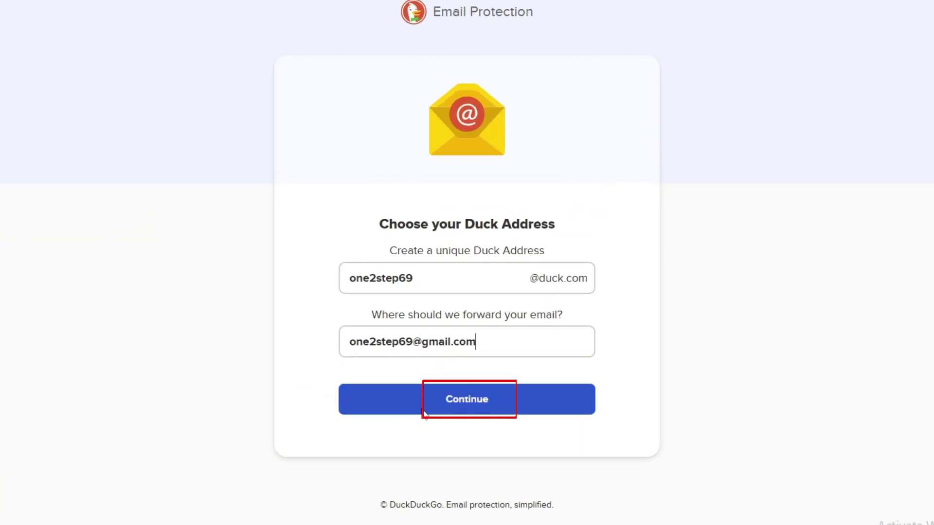
click(436, 367)
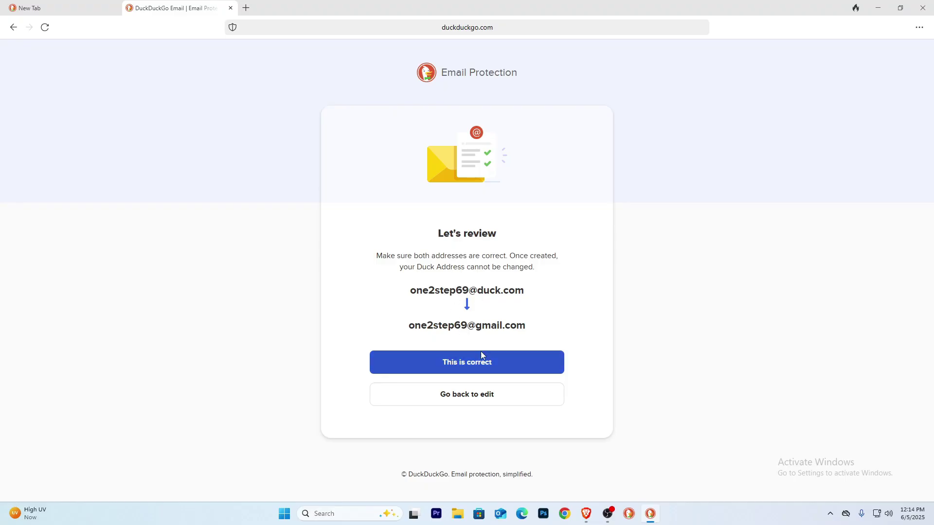
click(522, 364)
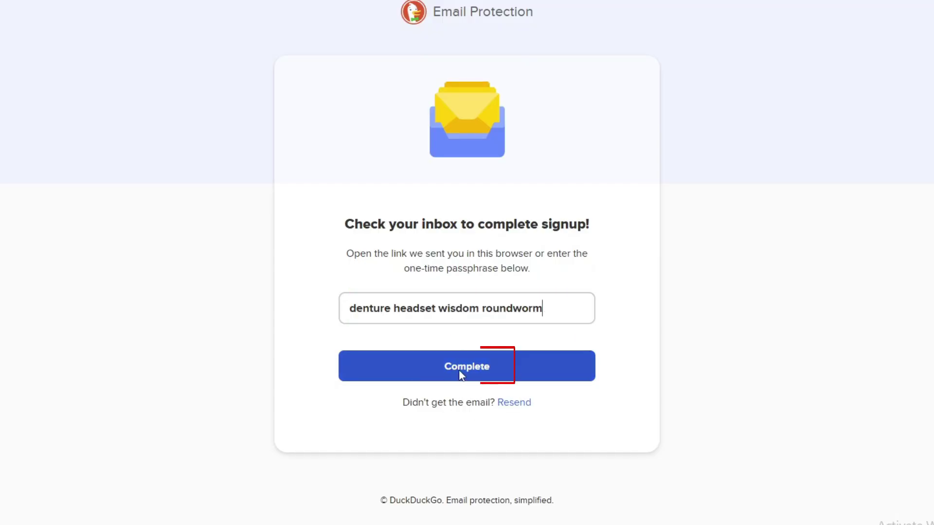
click(460, 372)
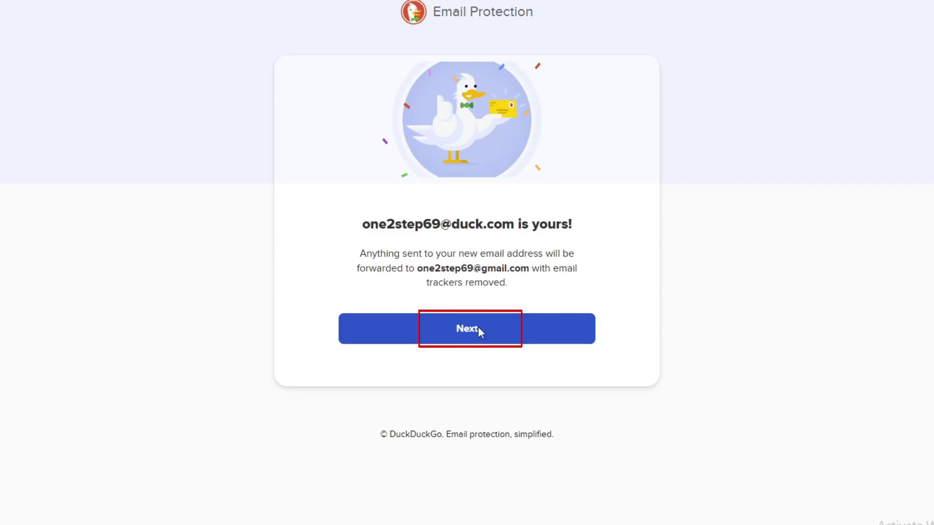
Finish setup with autofill enabled and review the dashboard's Account and Autofill pages.
click(479, 327)
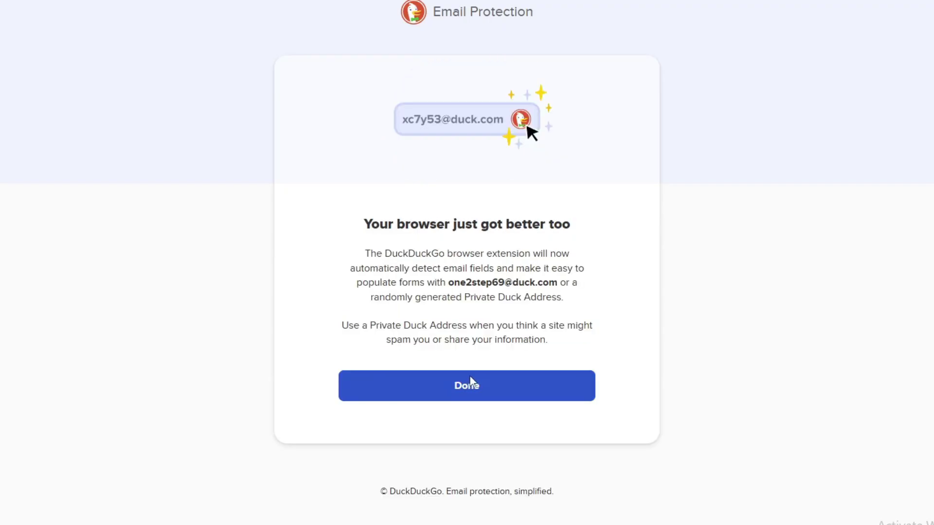
click(469, 383)
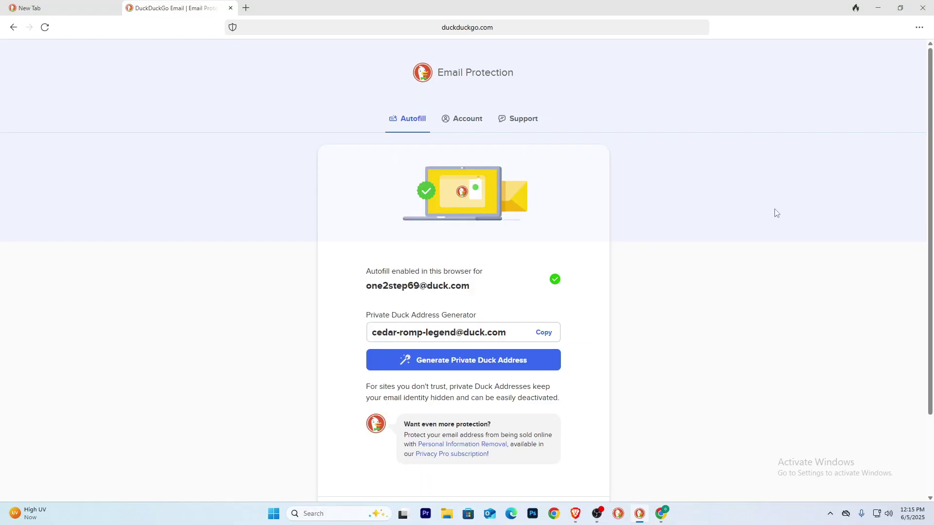
click(457, 120)
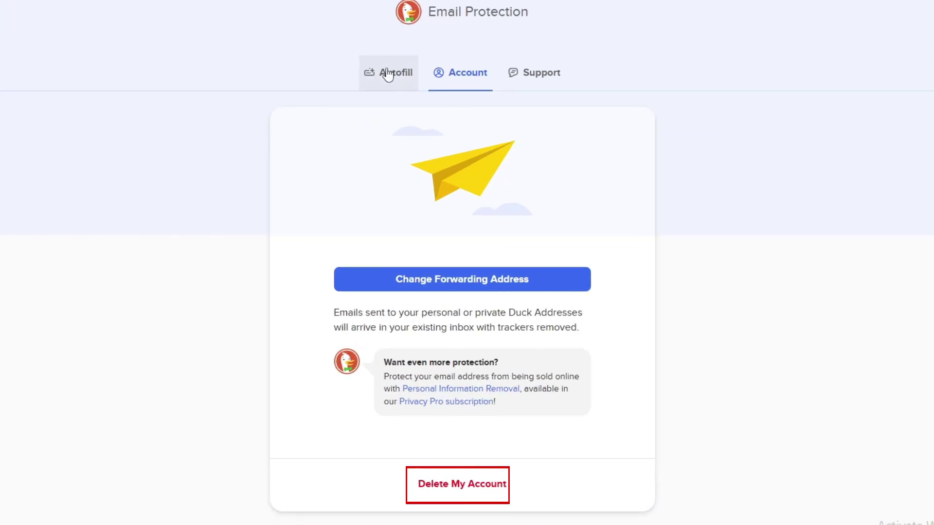
click(387, 72)
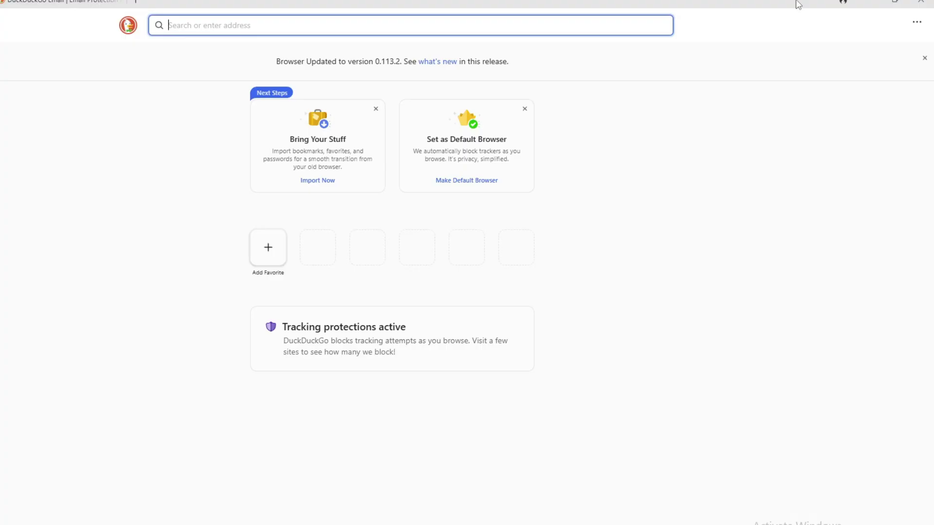
click(913, 16)
mouse_move(799, 319)
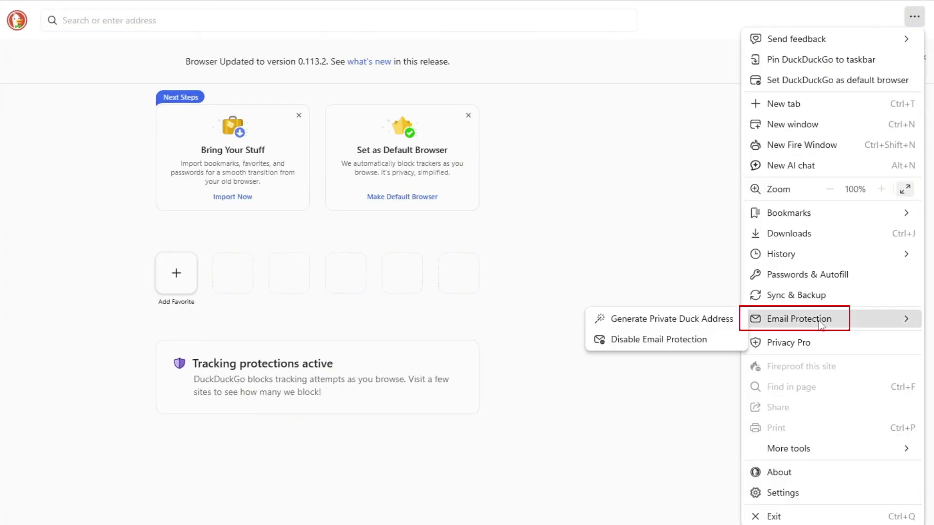